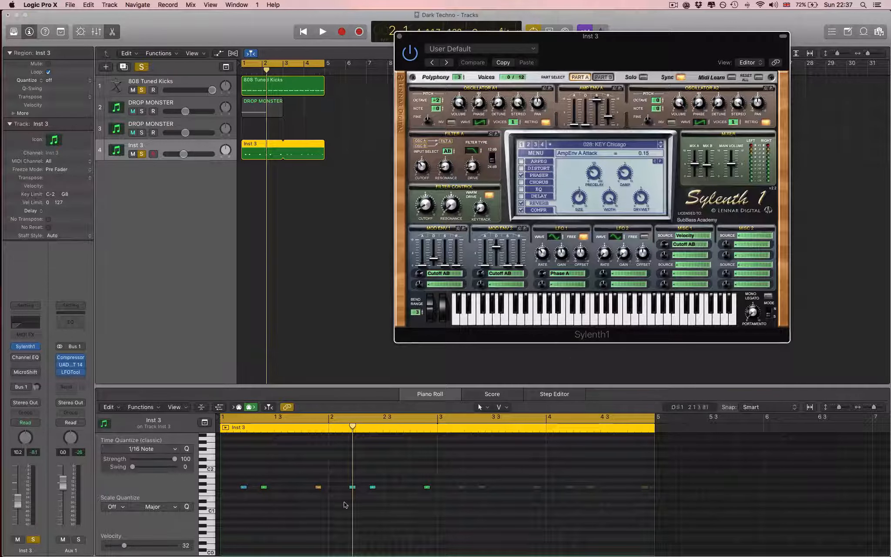
Play the kick and Inst 3 loop to audition the synth part, and stop playback
left_click(342, 502)
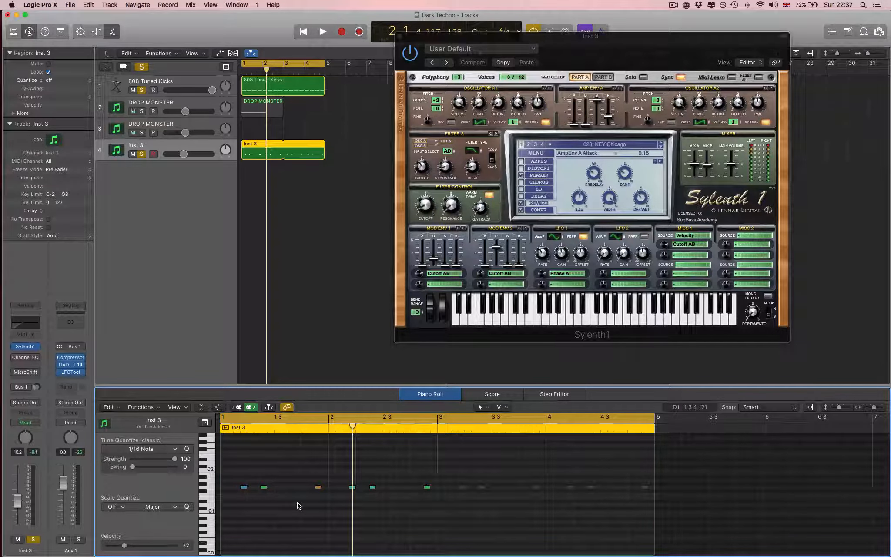
key("space")
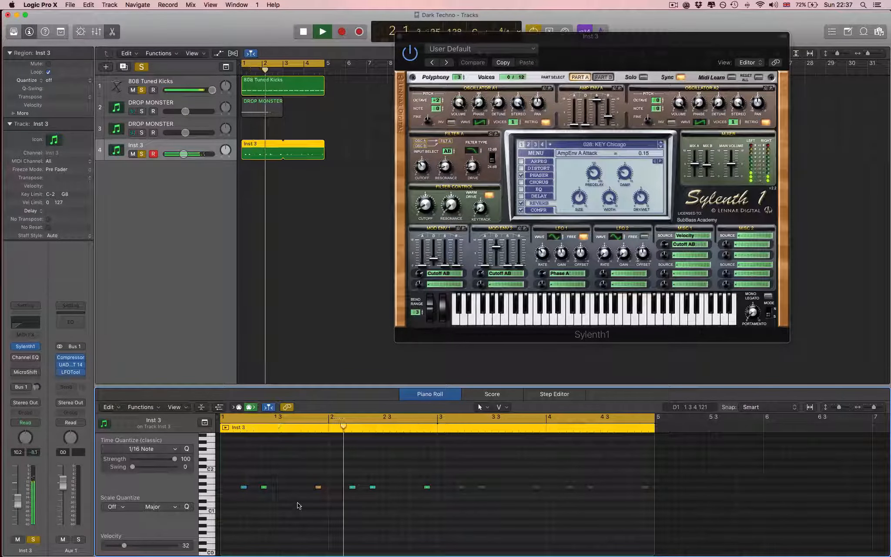
key("space")
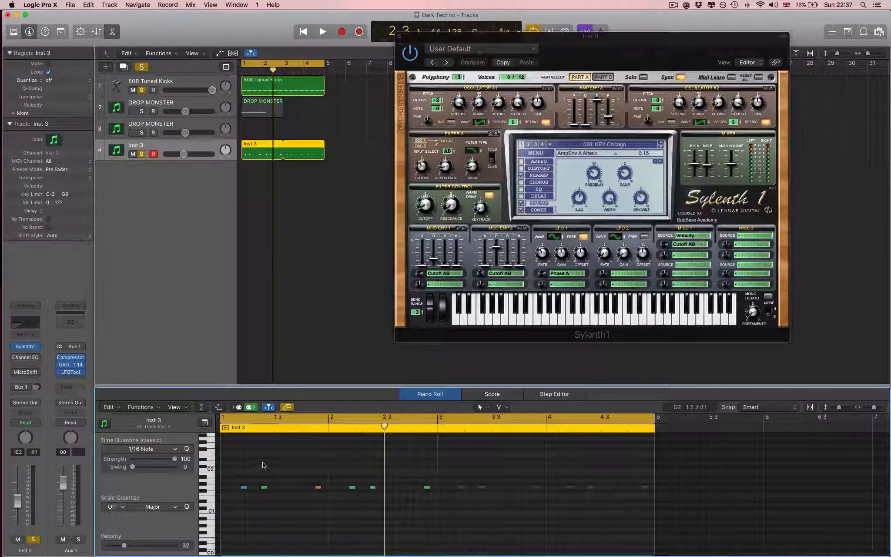
Enable the Inst 3 Channel EQ and check its 230 Hz, 12 dB/Oct low cut on the analyzer during playback
left_click(15, 358)
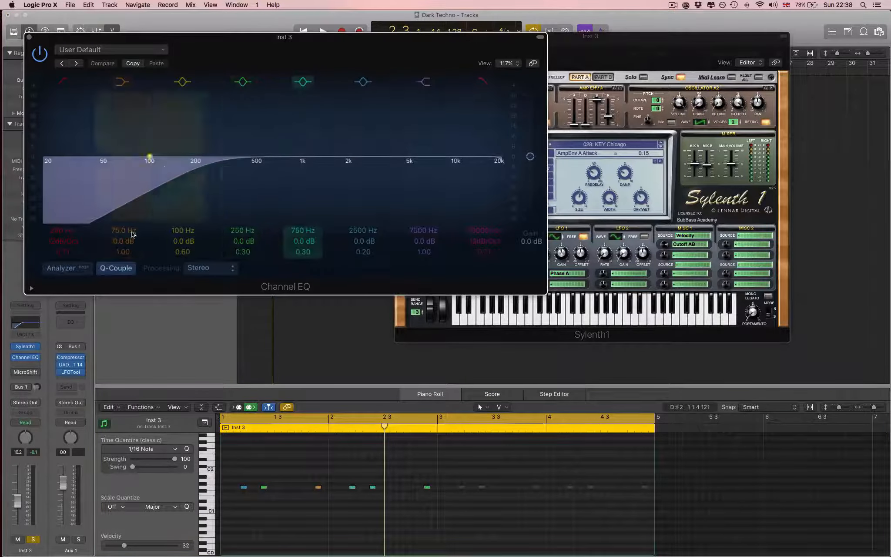
left_click(54, 268)
key("space")
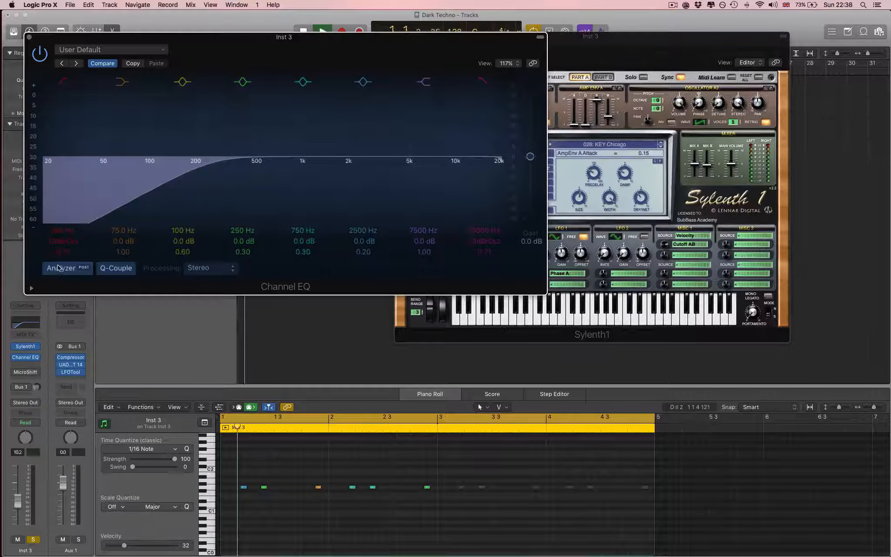
left_click_drag(61, 228, 61, 243)
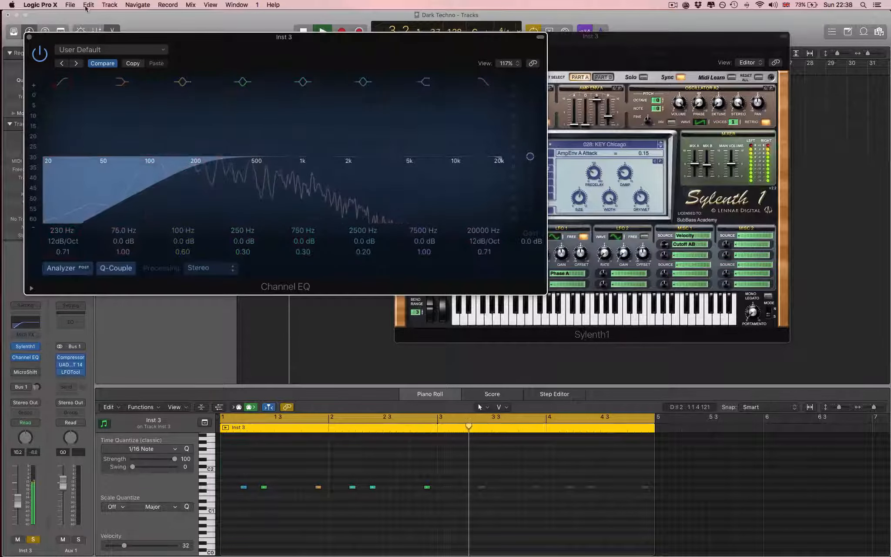
left_click(28, 38)
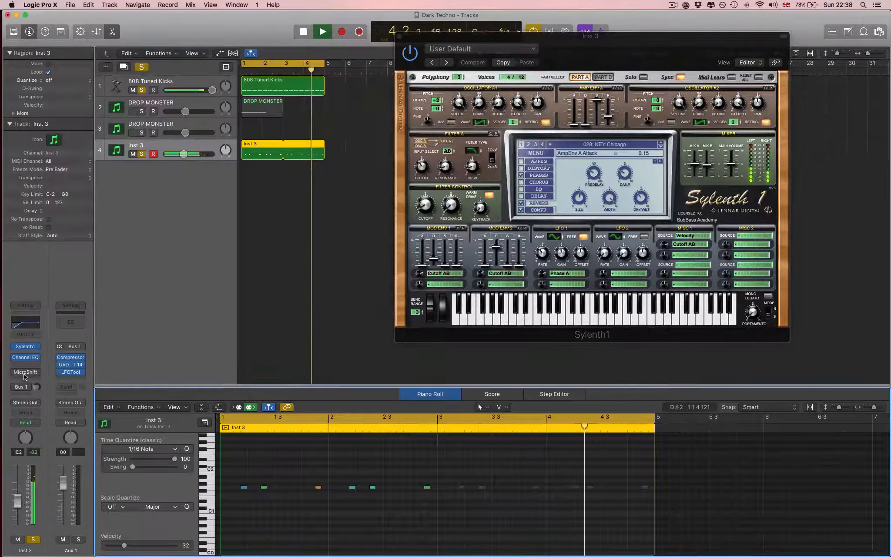
Enable MicroShift on Inst 3 and lower its Mix slightly while the loop plays, then stop playback
left_click(25, 372)
left_click_drag(291, 64, 339, 109)
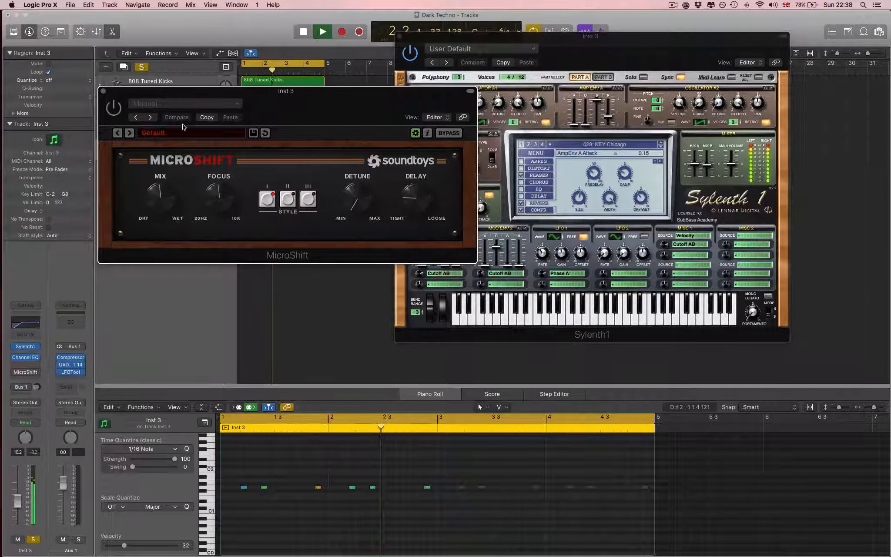
left_click(113, 108)
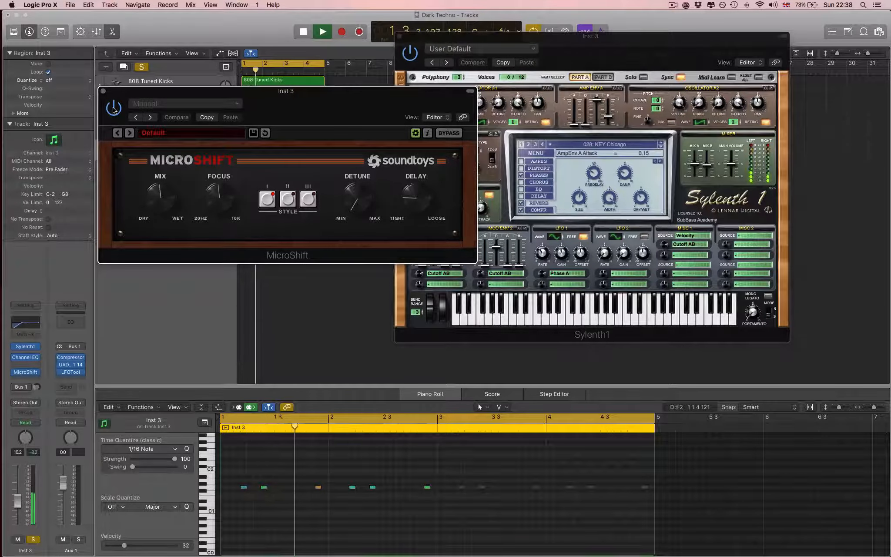
left_click_drag(160, 195, 159, 207)
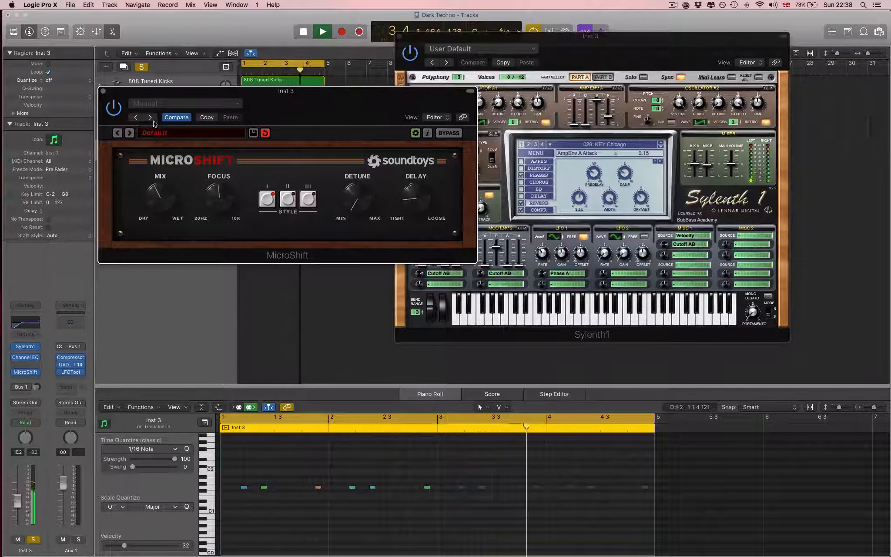
left_click(104, 91)
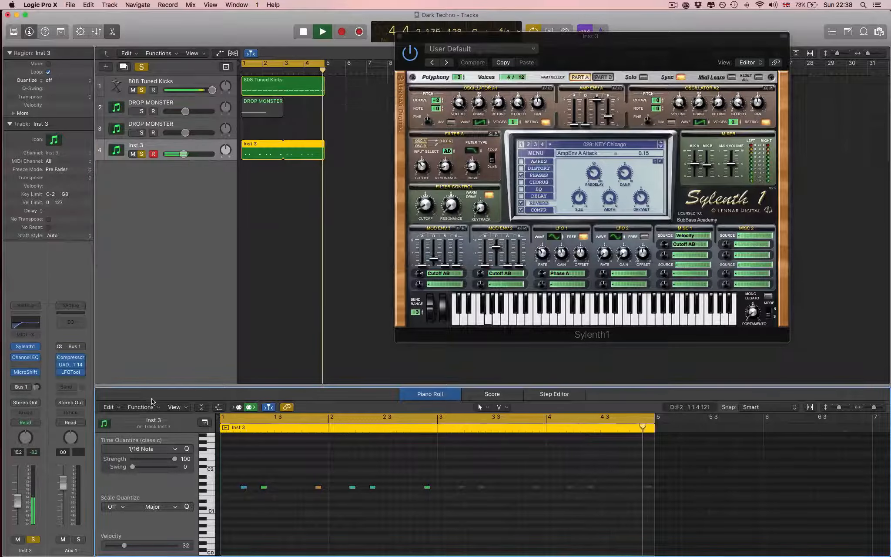
key("space")
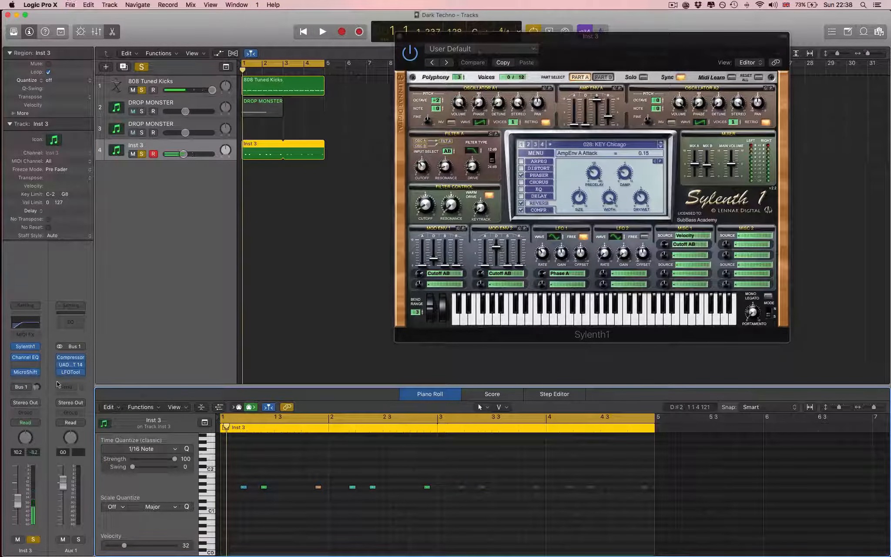
Bypass the Aux 1 compressor and audition the loop with the UAD EMT 140 plate reverb
scroll(69, 375, "down", 1)
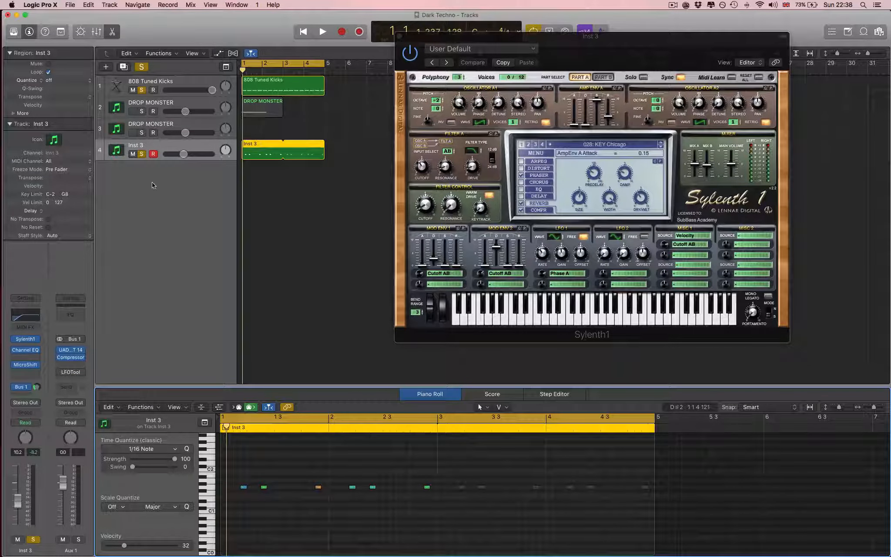
left_click(64, 352)
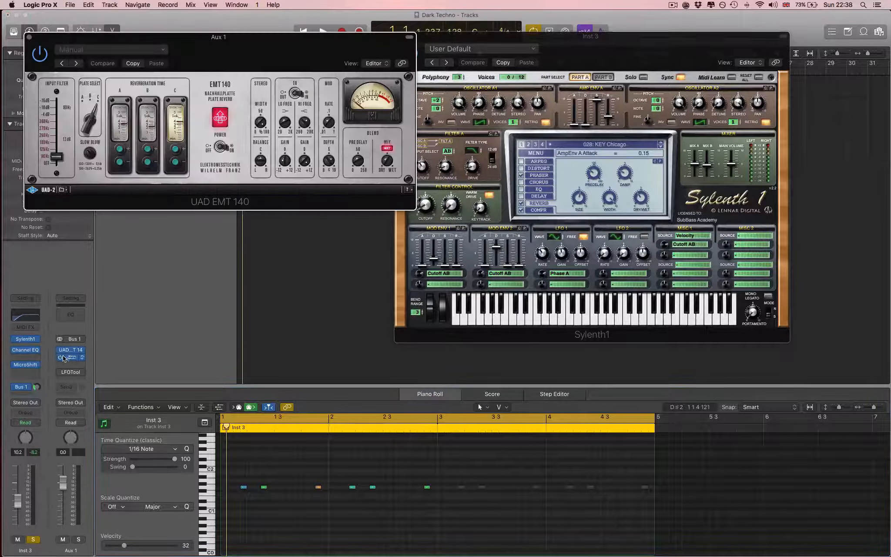
key("space")
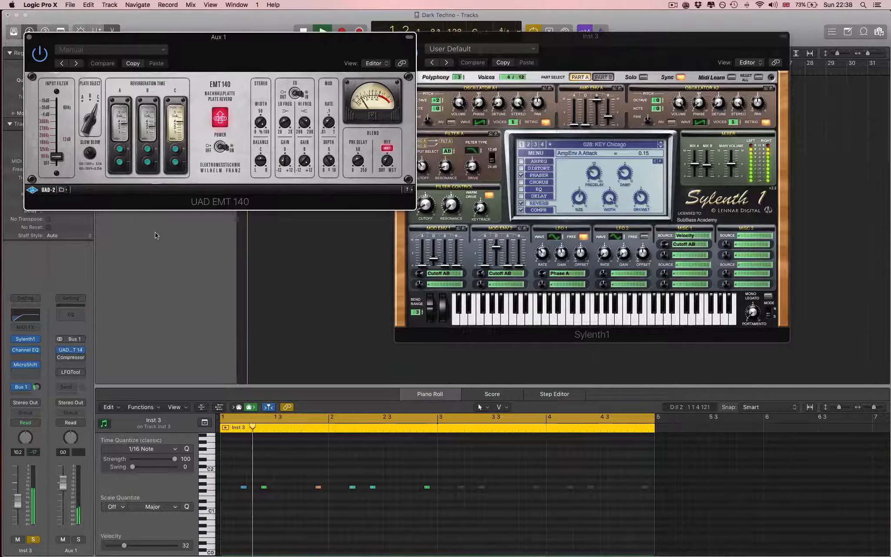
left_click_drag(280, 54, 347, 66)
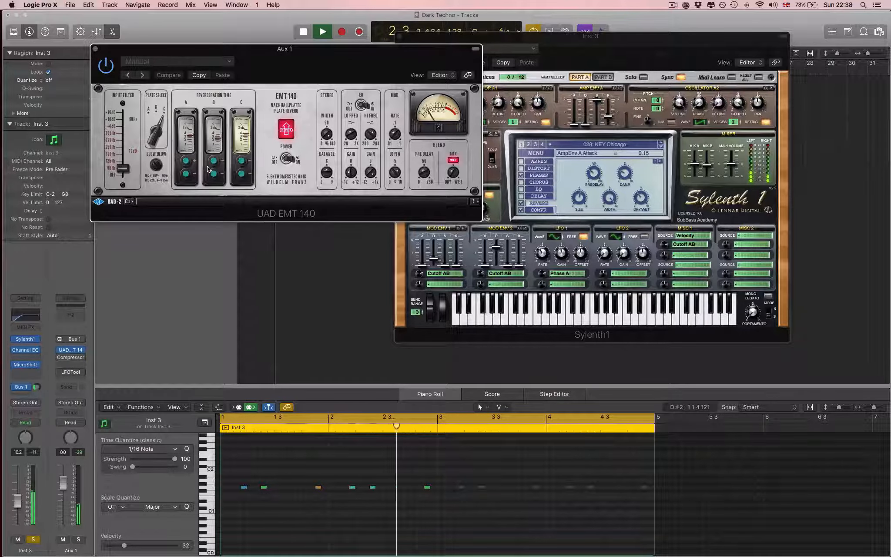
Open the Aux 1 compressor with the Ducking Delay preset and fine-tune its threshold
left_click(71, 357)
left_click_drag(290, 47, 583, 109)
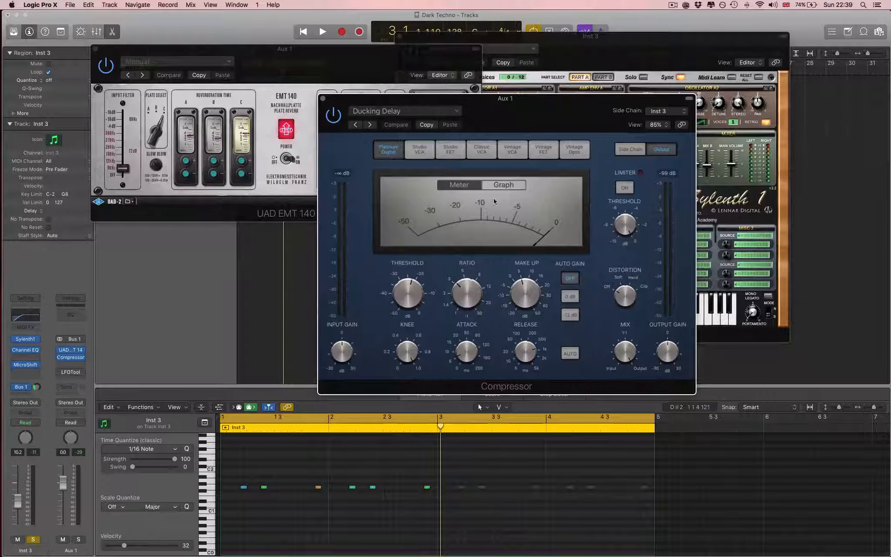
mouse_move(68, 354)
left_click_drag(405, 294, 405, 297)
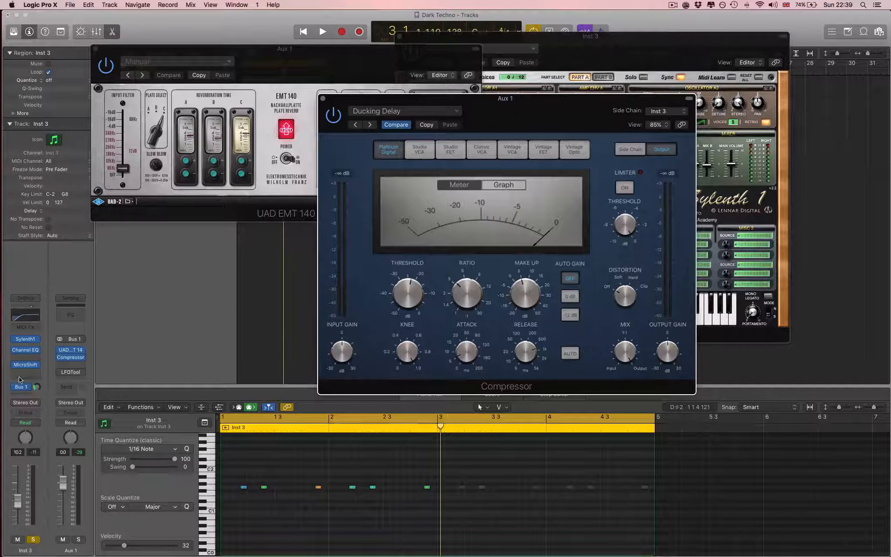
Choose Inst 3 as the side chain source of the Aux 1 compressor and play the loop to hear the ducking
left_click(282, 67)
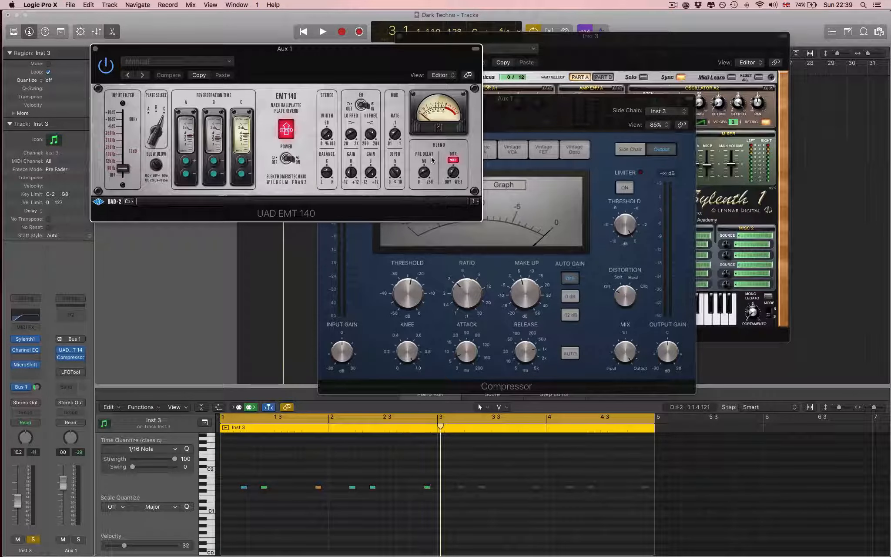
left_click(507, 113)
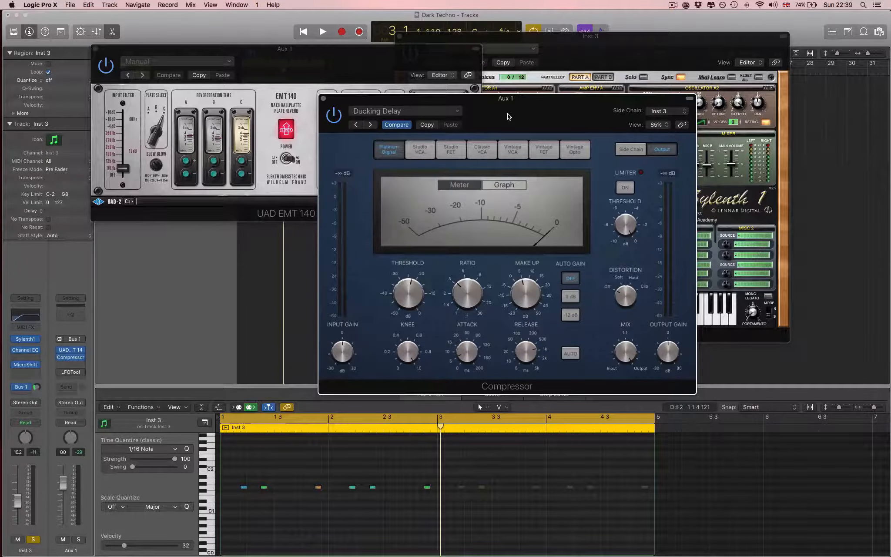
left_click_drag(507, 112, 485, 151)
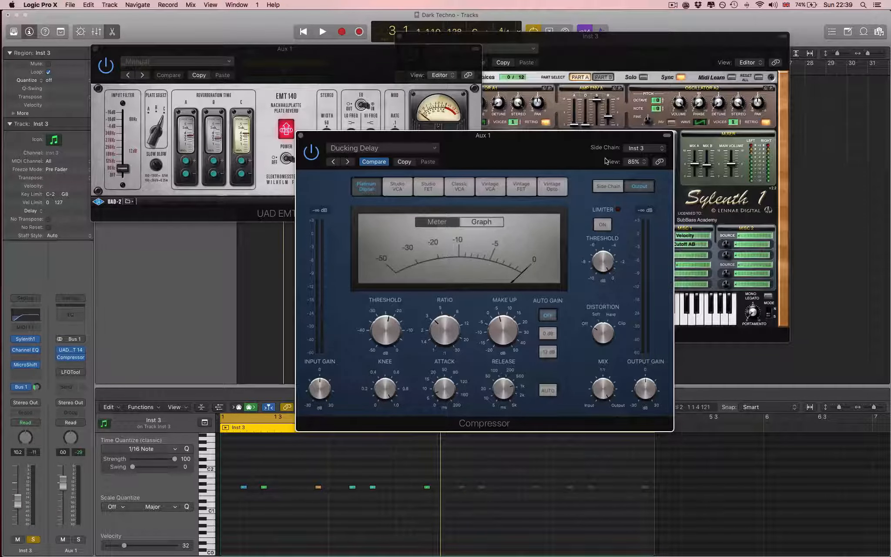
left_click(637, 149)
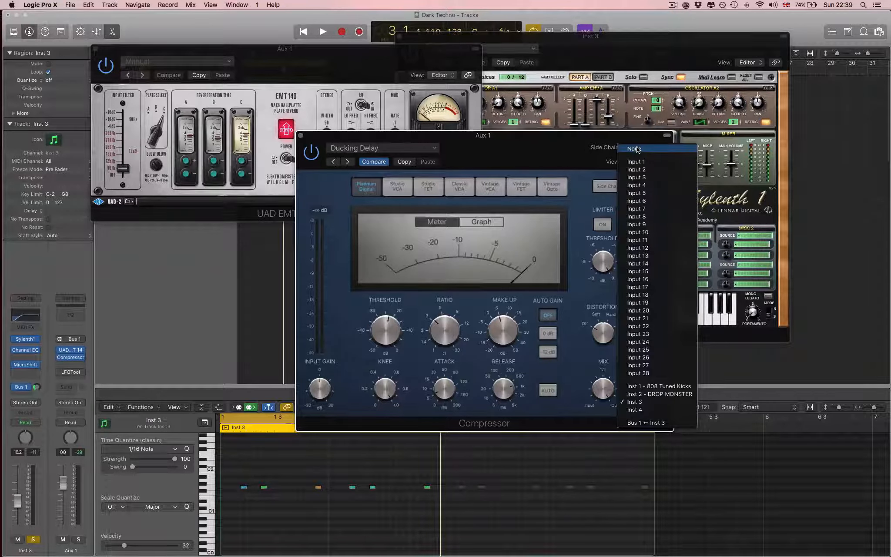
left_click(635, 402)
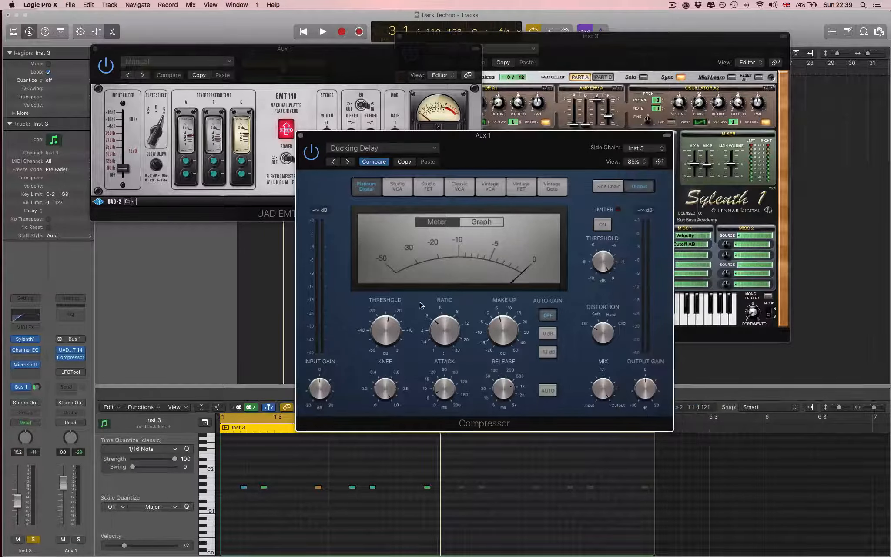
key("space")
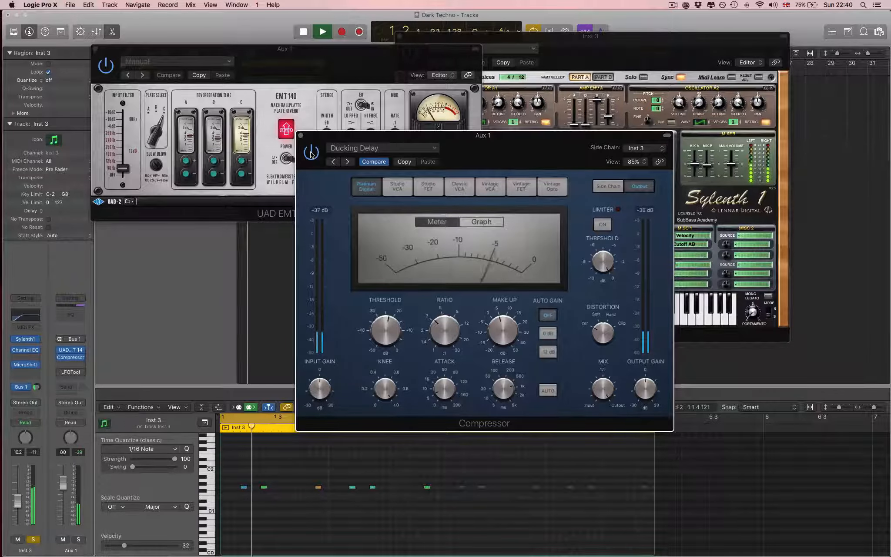
Enable LFOTool on Aux 1 and set its LFO volume amount to 99 during playback
left_click(61, 373)
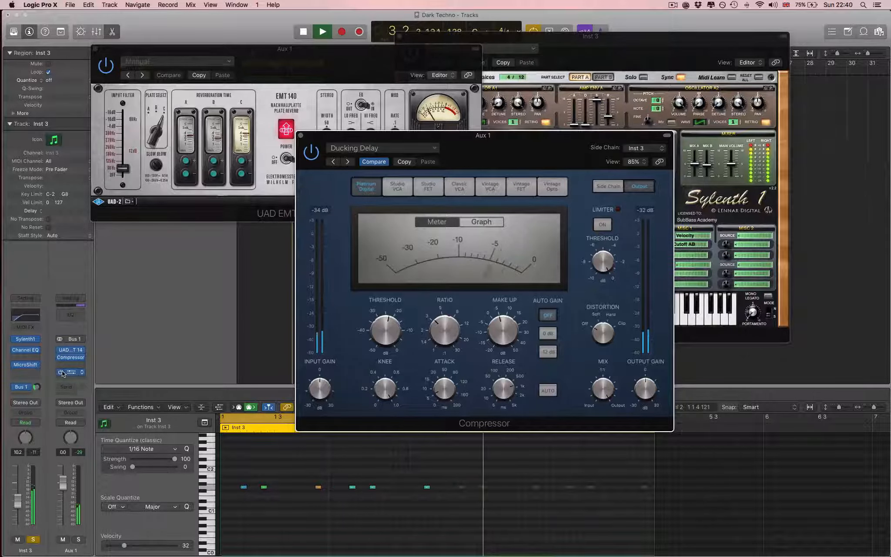
left_click(71, 372)
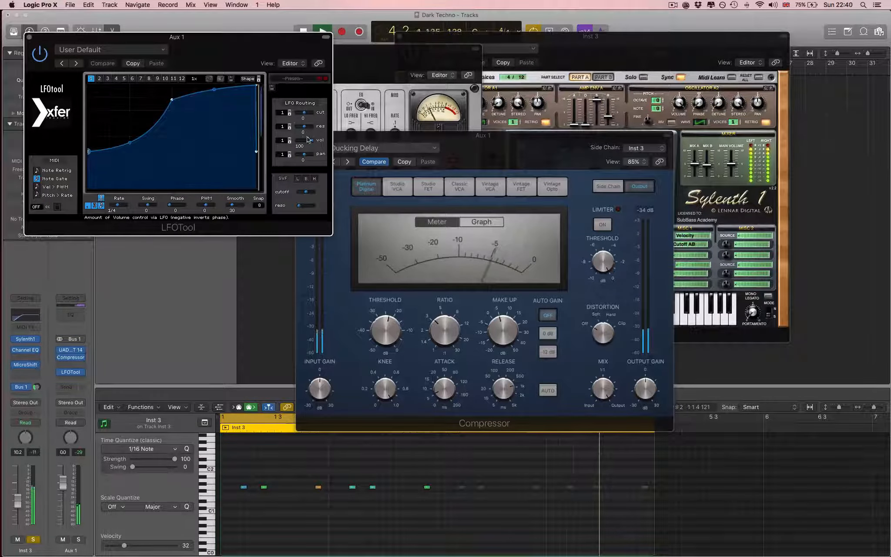
left_click_drag(310, 142, 308, 143)
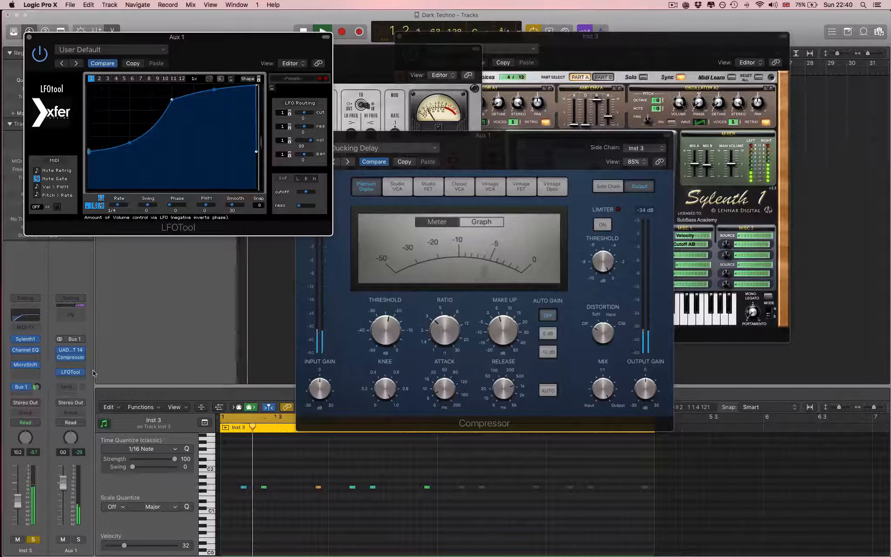
key("space")
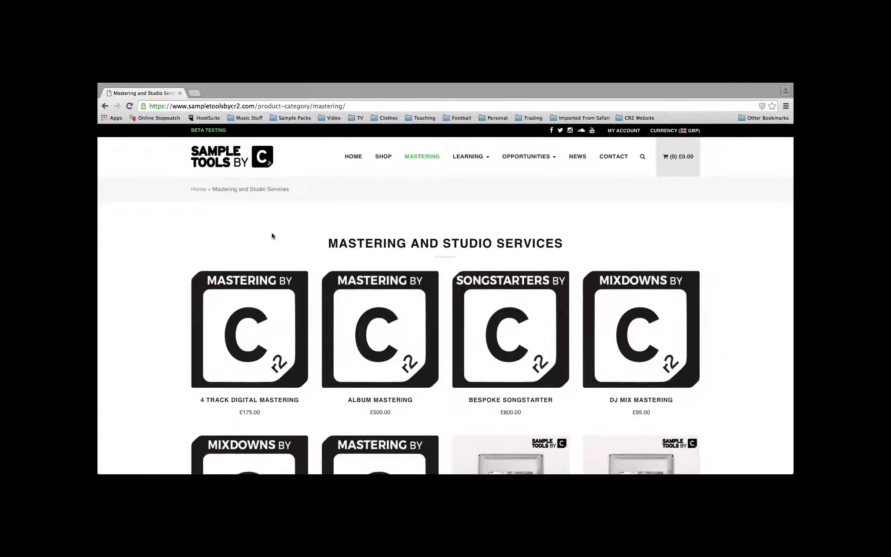
Switch to the Sample Tools by Cr2 website and look through the mastering and studio services
scroll(271, 233, "down", 4)
scroll(273, 235, "down", 11)
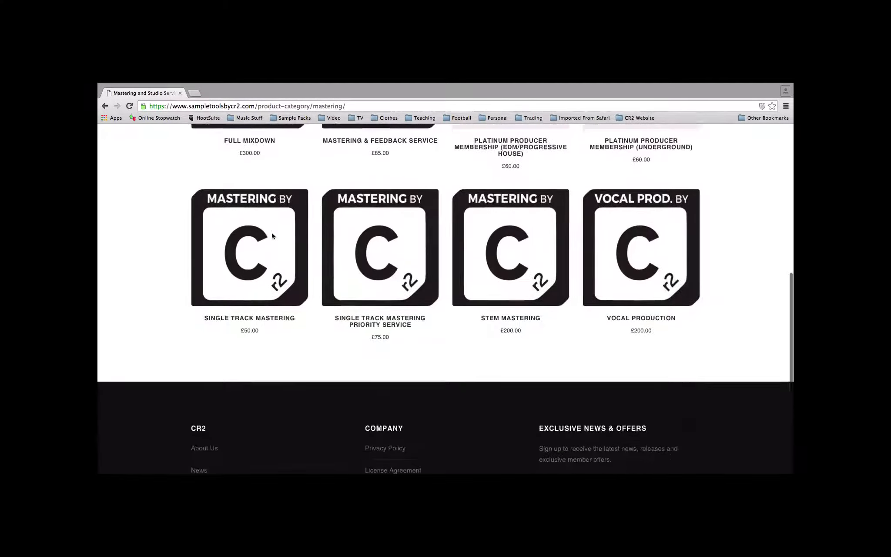